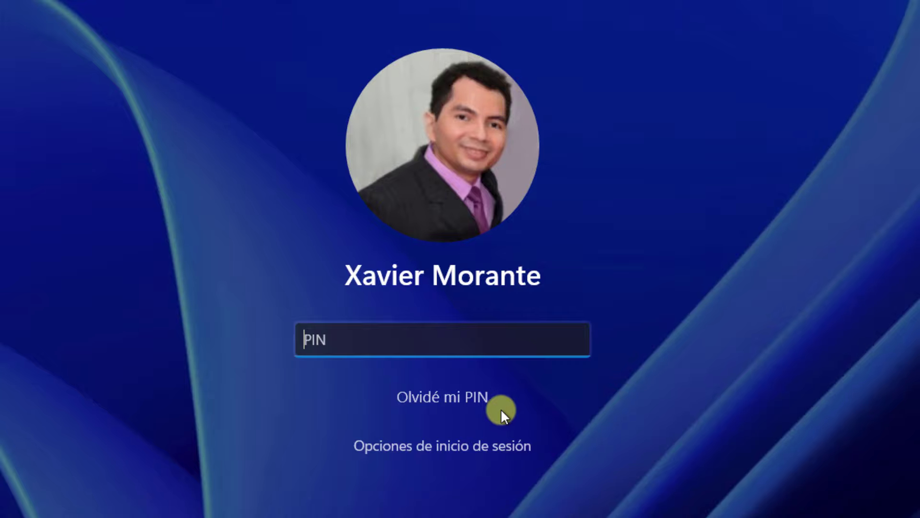
Step: Choose 'Olvidé mi PIN' and verify the Microsoft account by entering its password
left_click(456, 403)
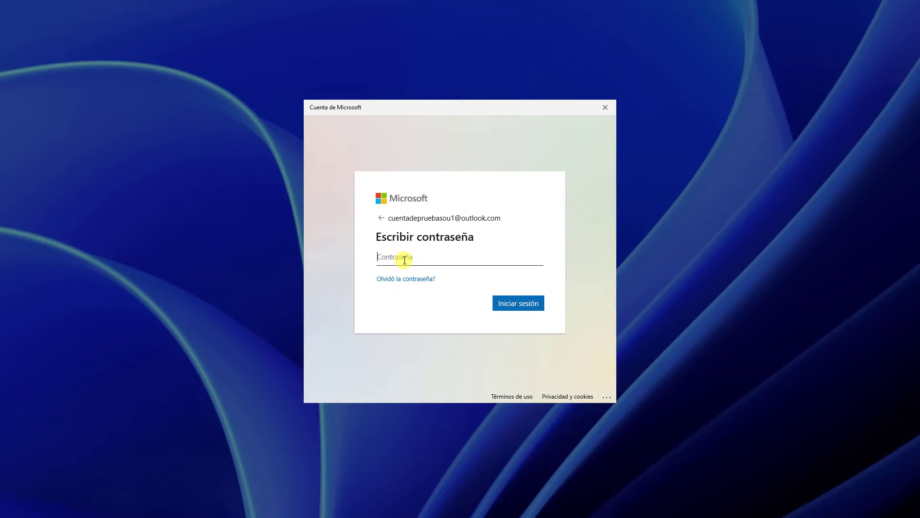
left_click(402, 264)
type("••••••••••")
left_click(526, 310)
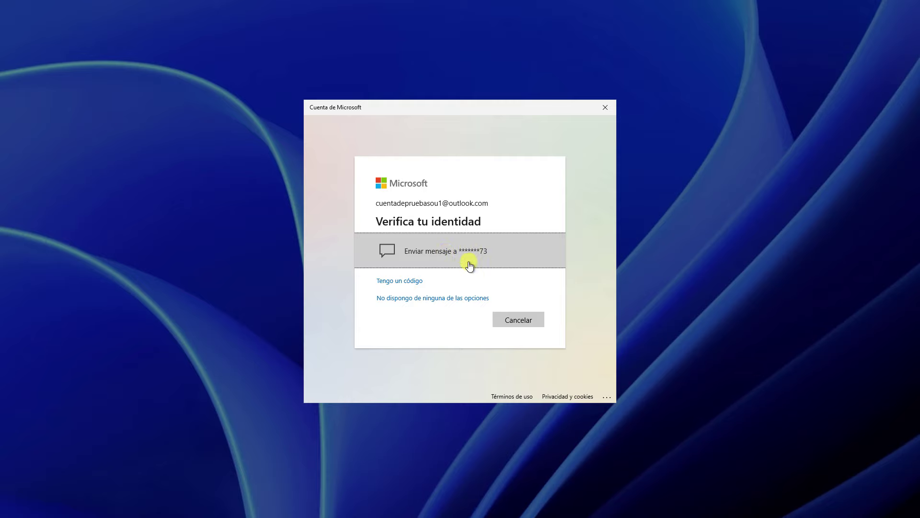
Step: Pick text-message verification, enter the phone number's last four digits, and choose 'Enviar código'
left_click(442, 258)
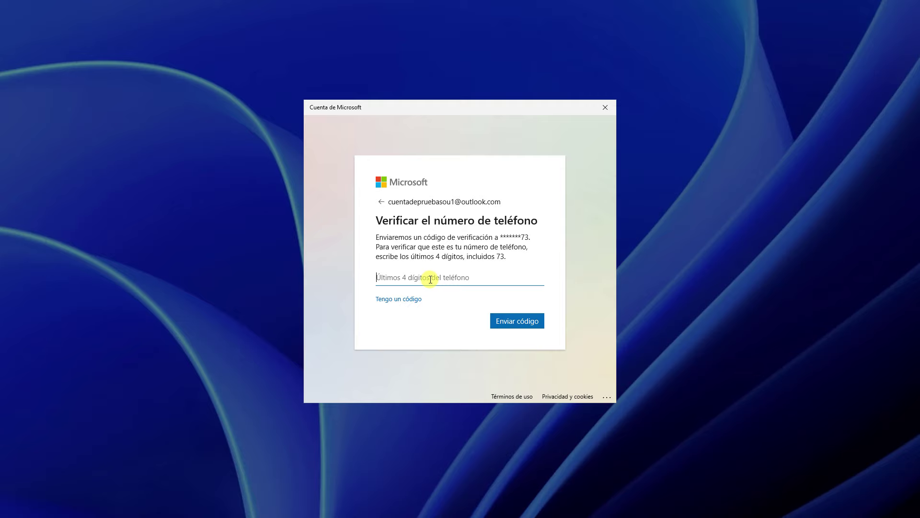
type("0073")
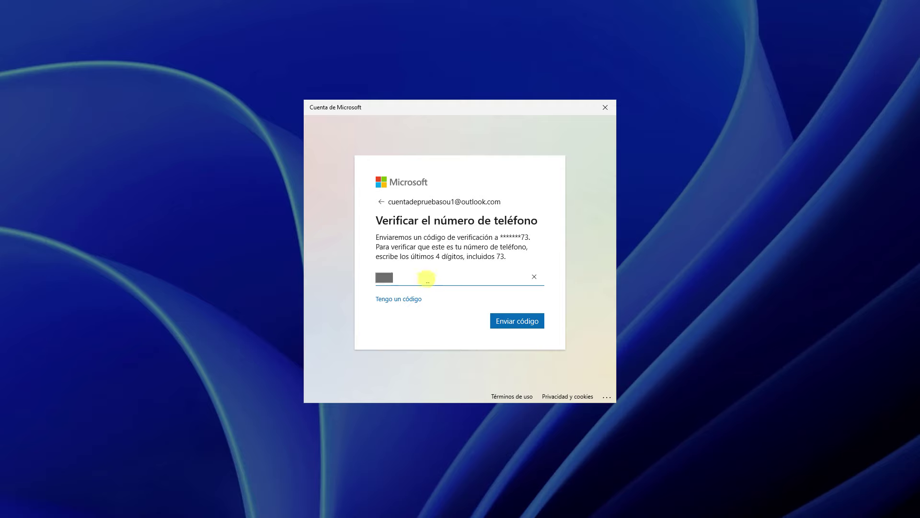
left_click(522, 325)
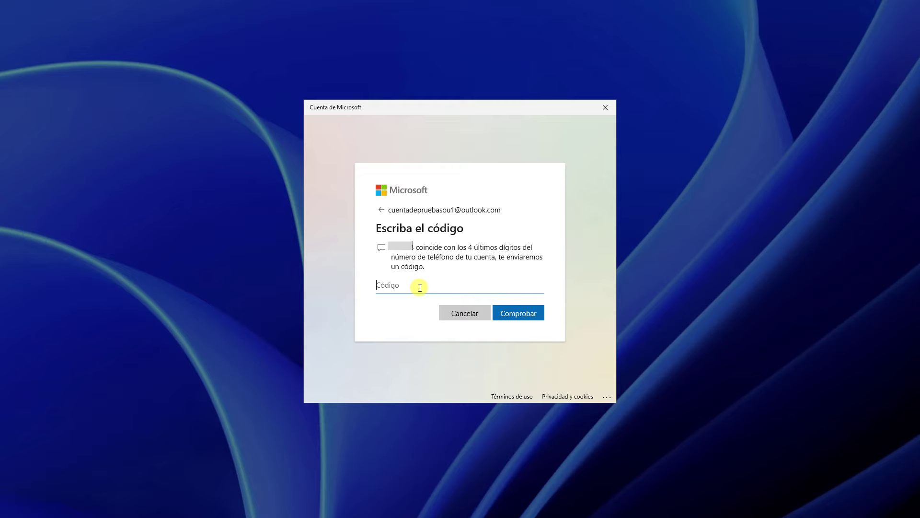
Step: Paste the texted verification code into the Código field and submit it with 'Comprobar'
key("ctrl+v")
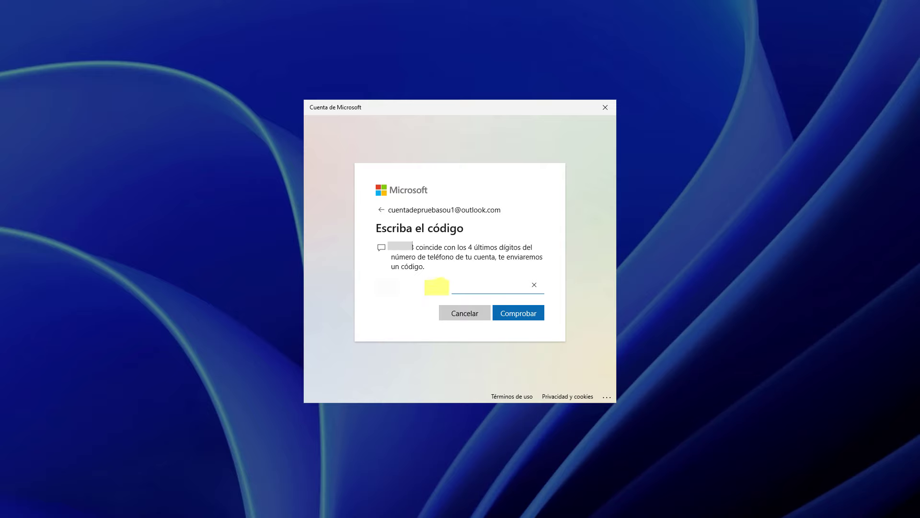
left_click(524, 316)
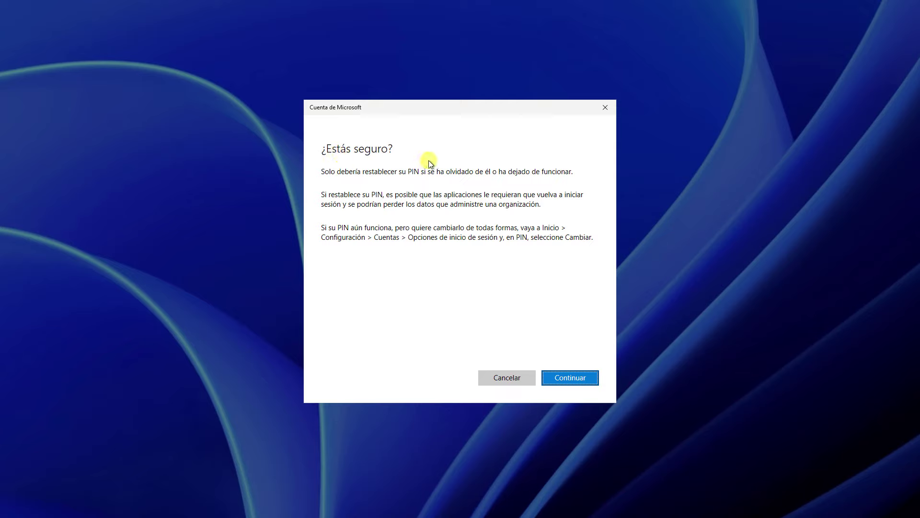
Step: Continue the reset and enter the same new PIN in 'Nuevo PIN' and 'Confirmar PIN'
left_click(574, 379)
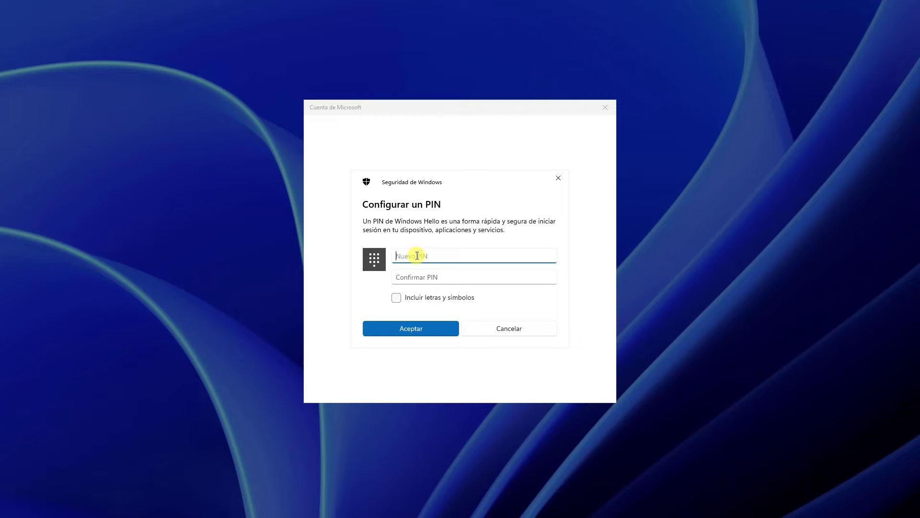
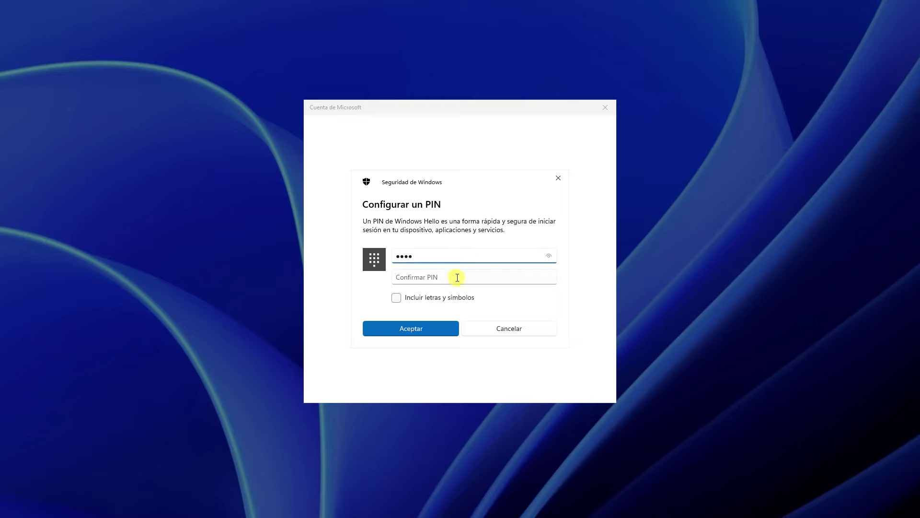
left_click(430, 277)
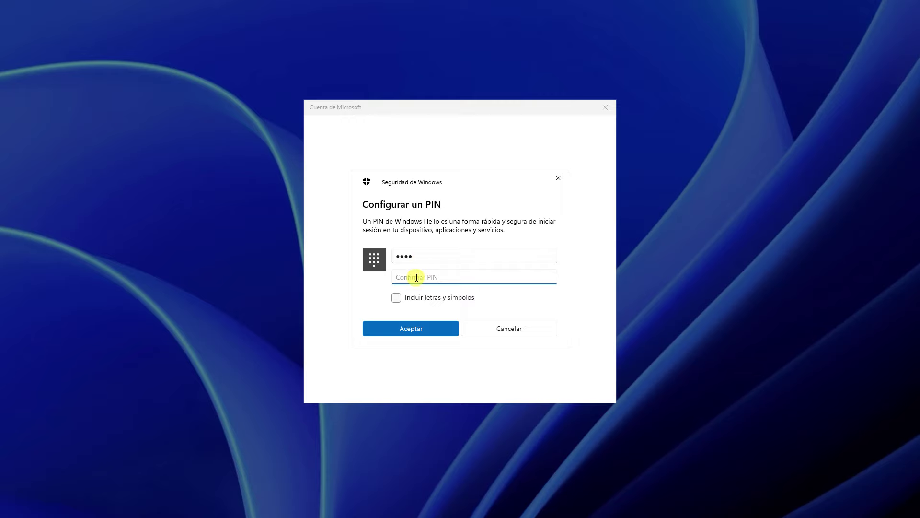
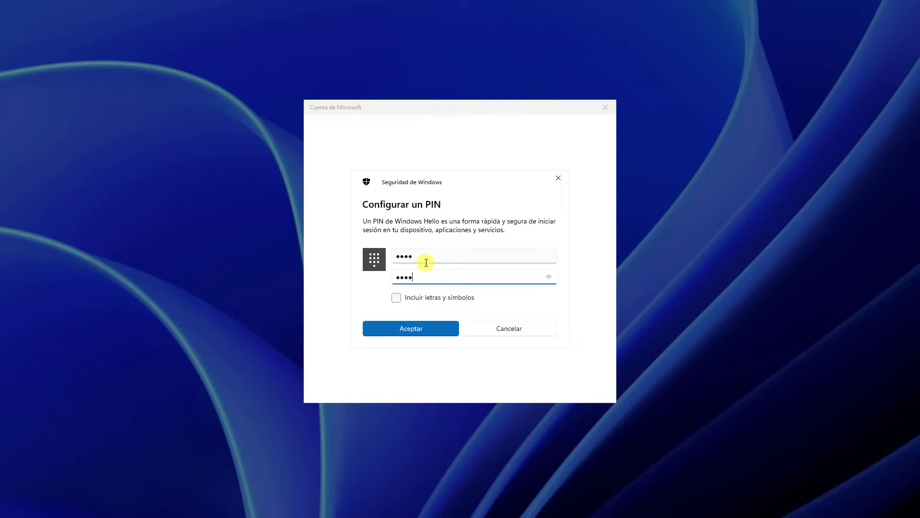
left_click(419, 332)
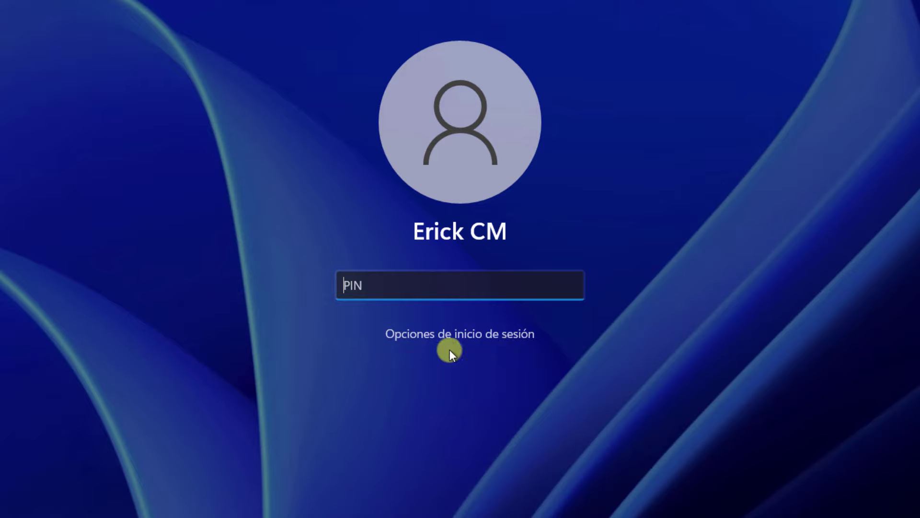
Step: From 'Opciones de inicio de sesión', choose the key icon for password sign-in
left_click(447, 335)
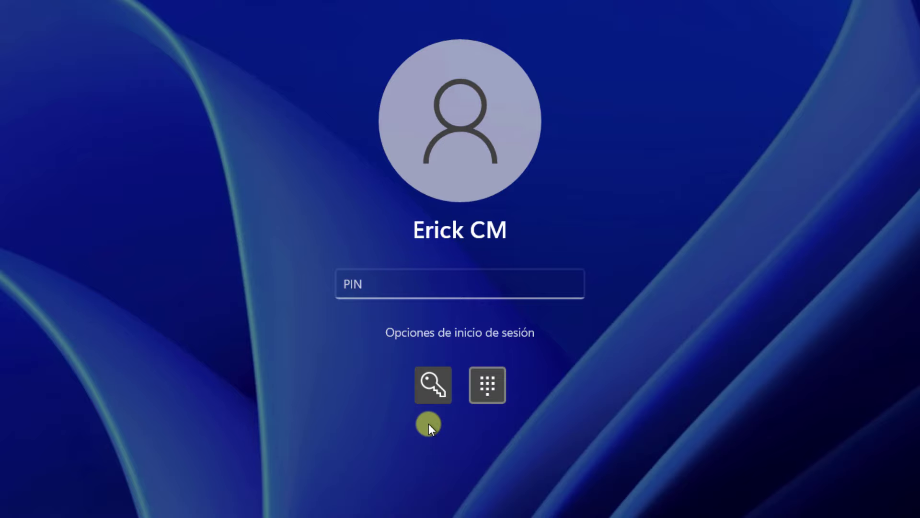
left_click(433, 393)
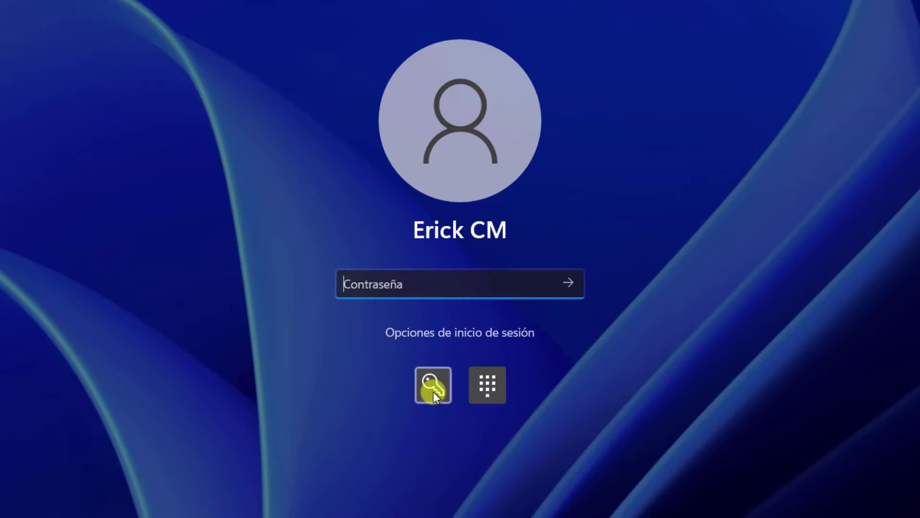
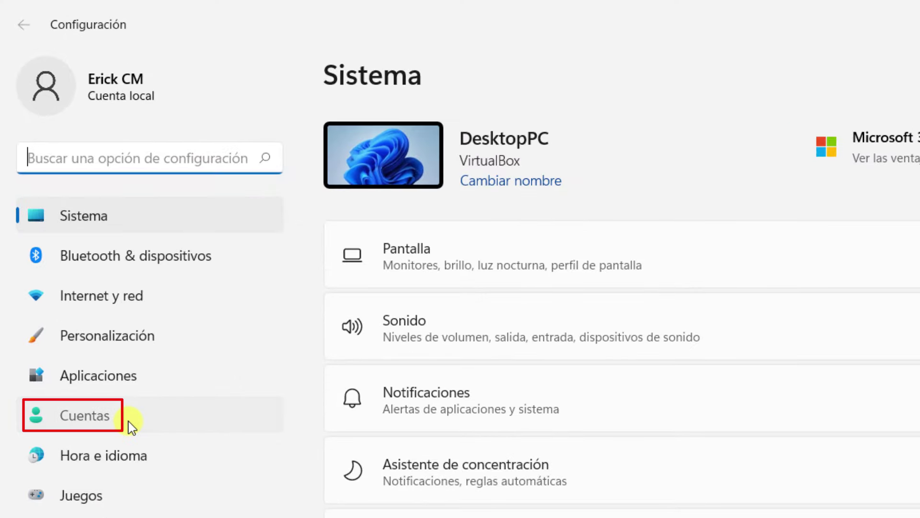
Step: Open Cuentas › Opciones de inicio de sesión and expand the PIN (Windows Hello) card
left_click(132, 425)
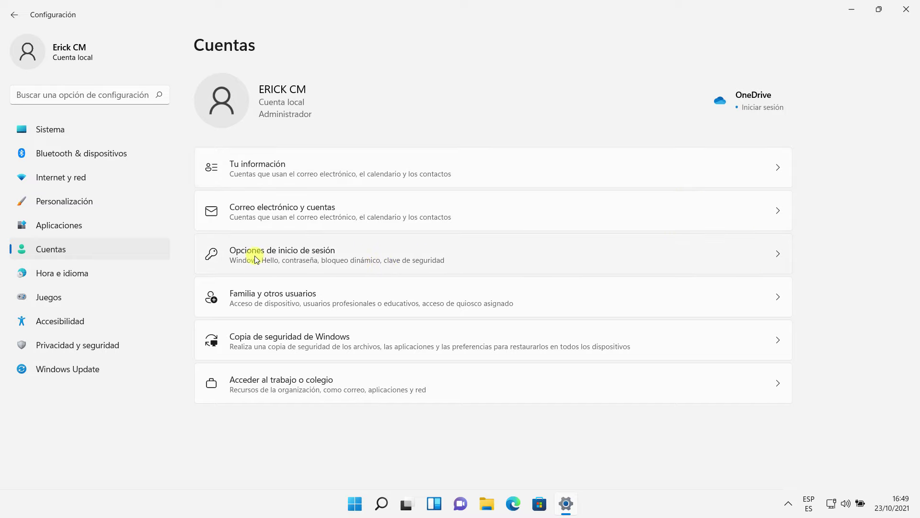
left_click(350, 260)
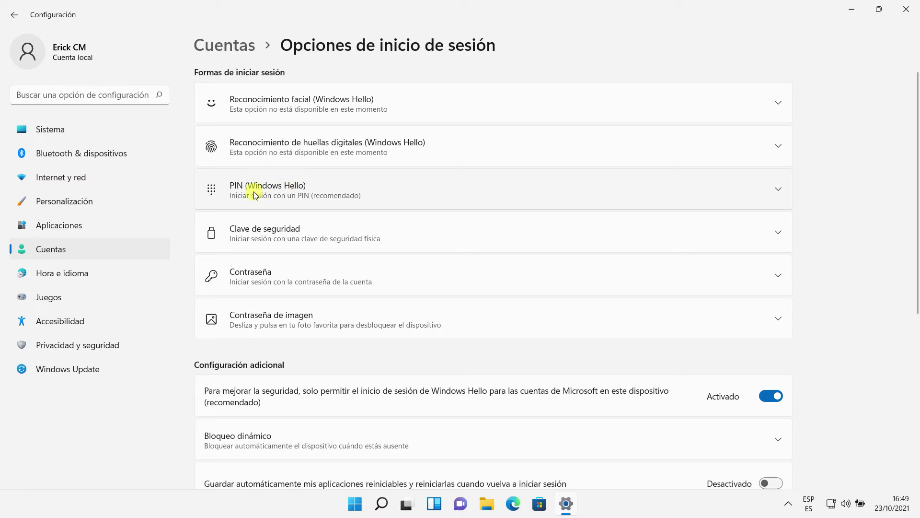
left_click(317, 191)
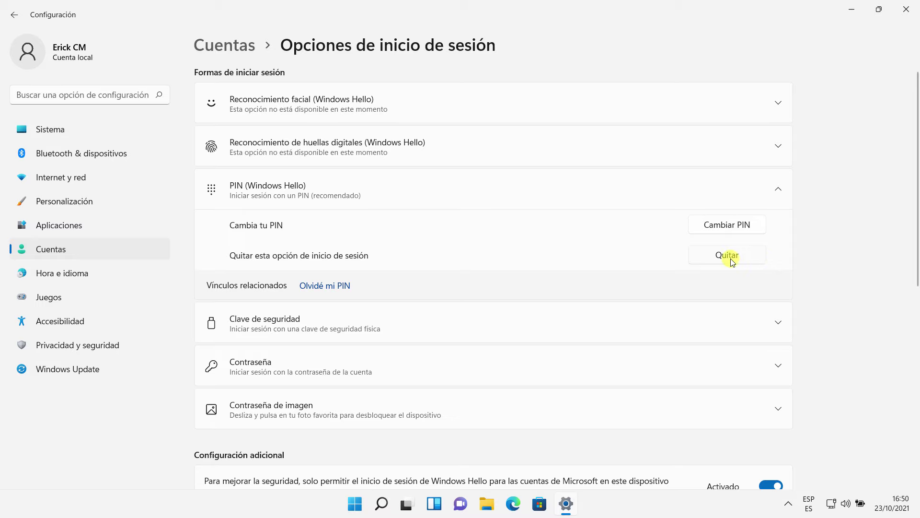
left_click_drag(916, 225, 917, 312)
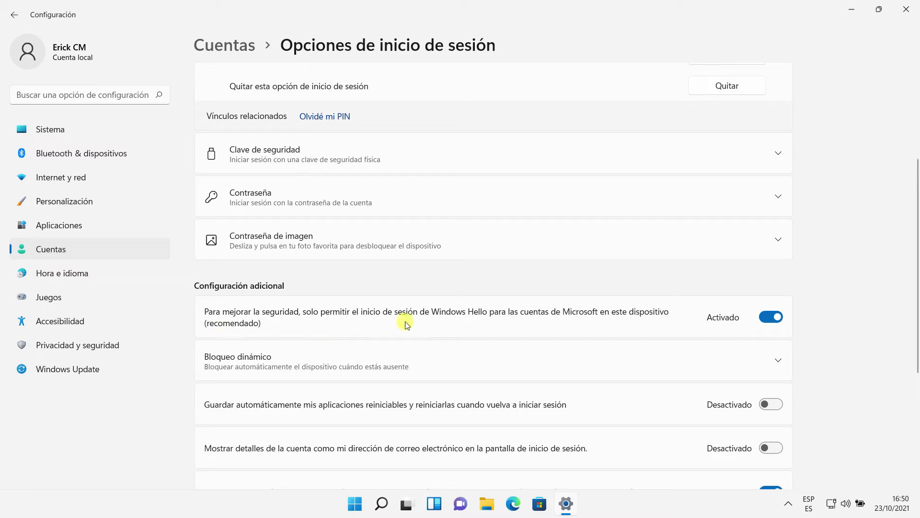
Step: Switch Windows Hello-only sign-in for Microsoft accounts to Desactivado, then close Settings
left_click(773, 318)
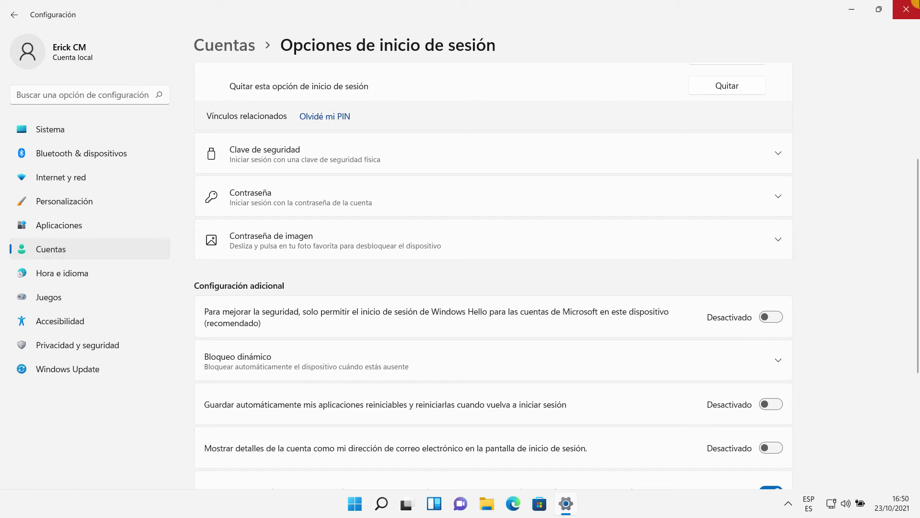
left_click(916, 6)
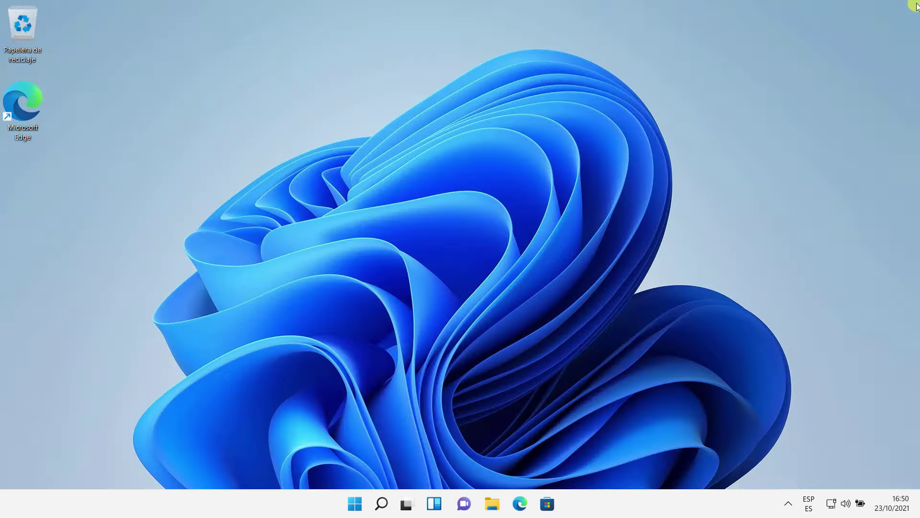
Step: Relaunch Settings from Start and return to Cuentas › Opciones de inicio de sesión with PIN (Windows Hello) expanded
left_click(361, 503)
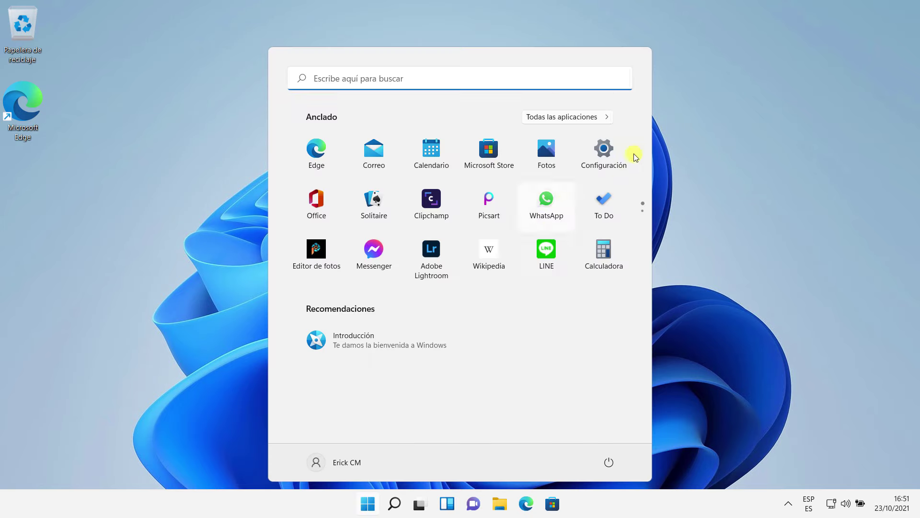
left_click(610, 159)
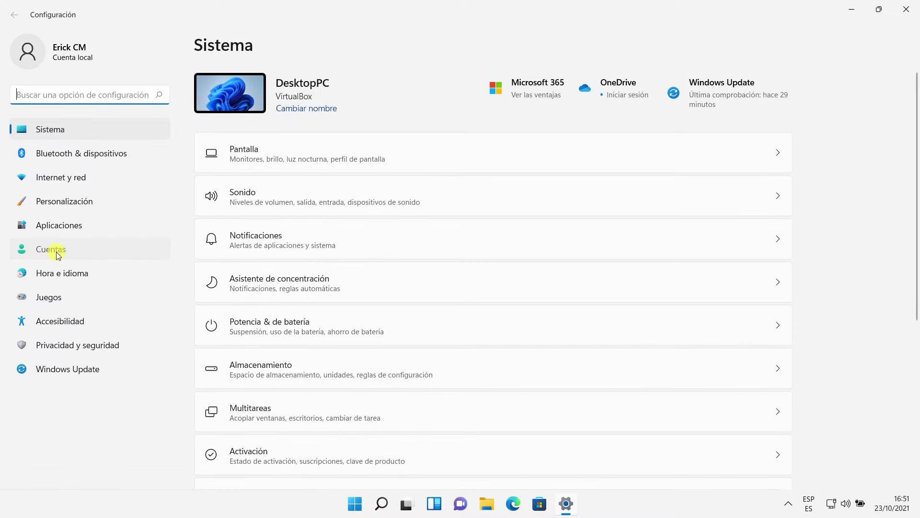
left_click(56, 251)
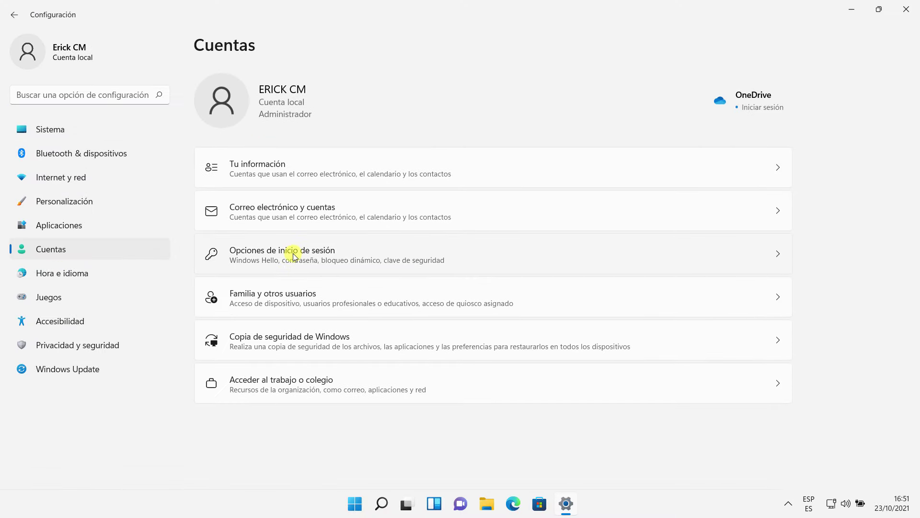
left_click(293, 255)
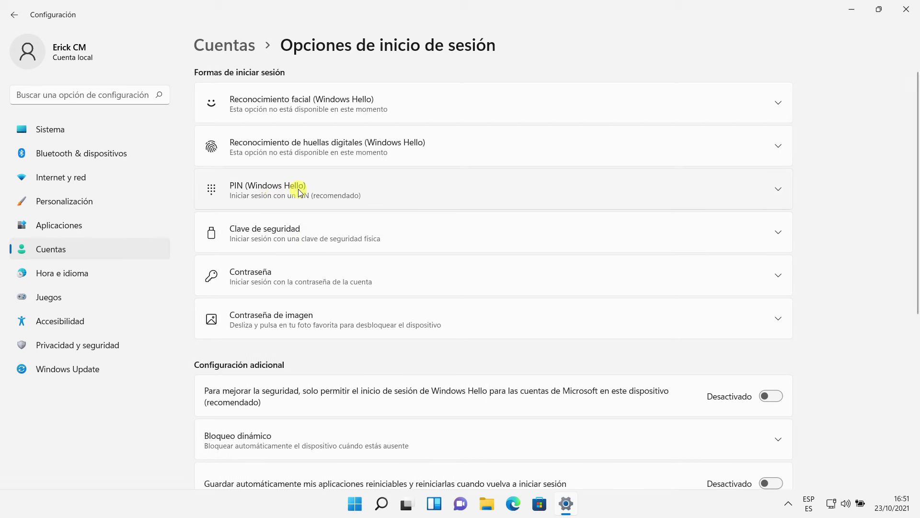
left_click(281, 196)
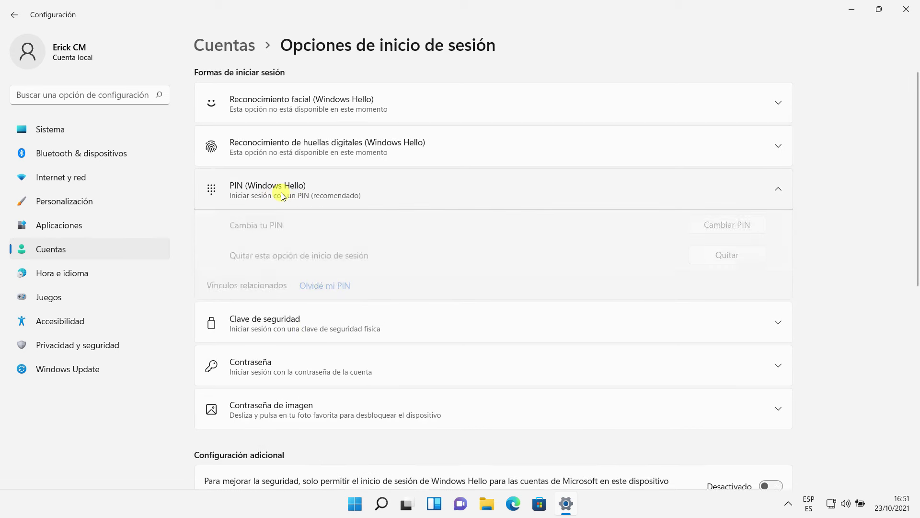
Step: Remove the current PIN with Quitar, verifying with the account password in Seguridad de Windows
left_click(728, 255)
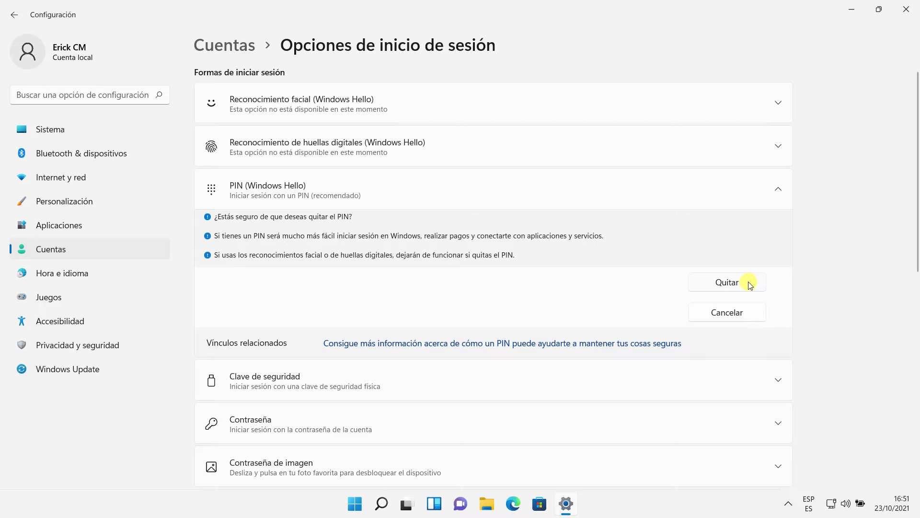
left_click(751, 283)
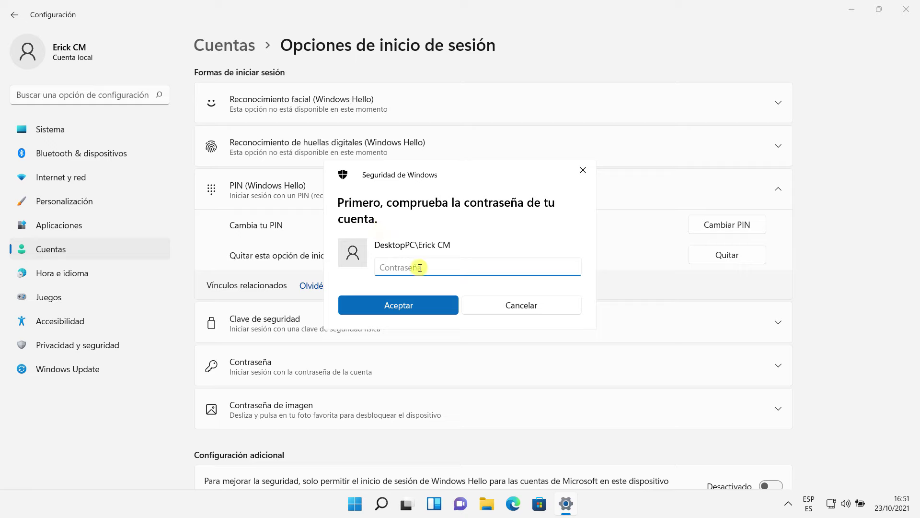
type("••••••••••")
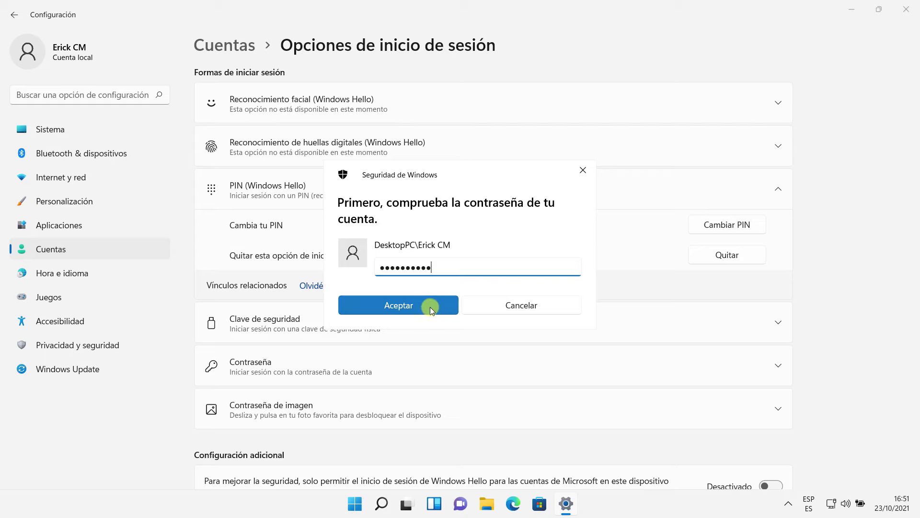
left_click(430, 309)
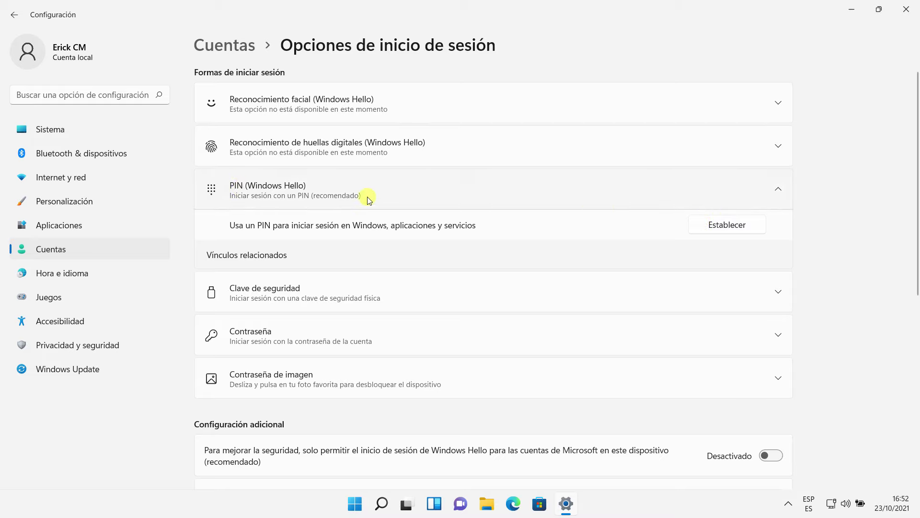
Step: Create a new PIN via Establecer, verifying the account password, then entering and confirming the PIN
left_click(308, 193)
left_click(308, 193)
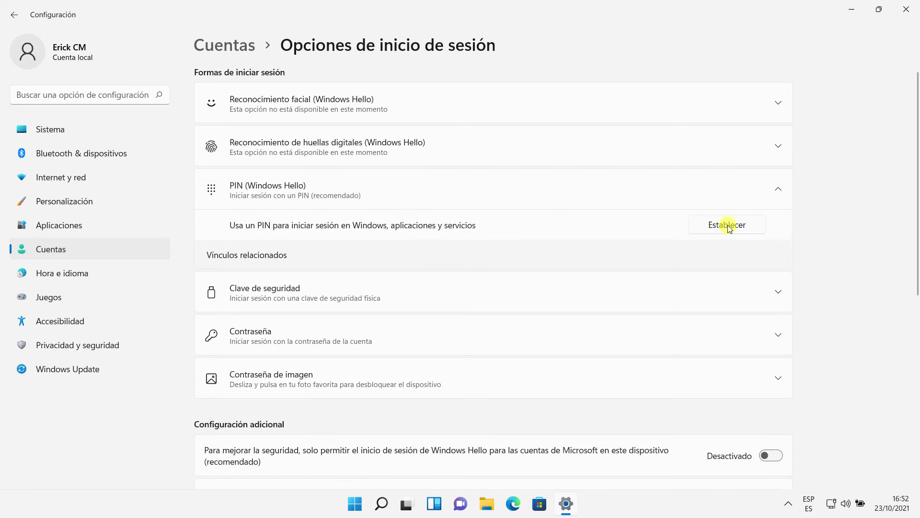
left_click(728, 224)
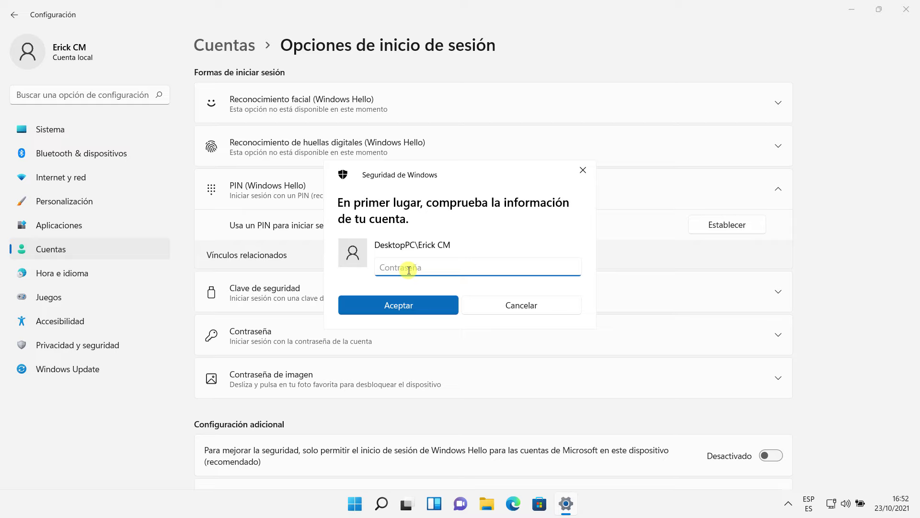
key("ctrl+v")
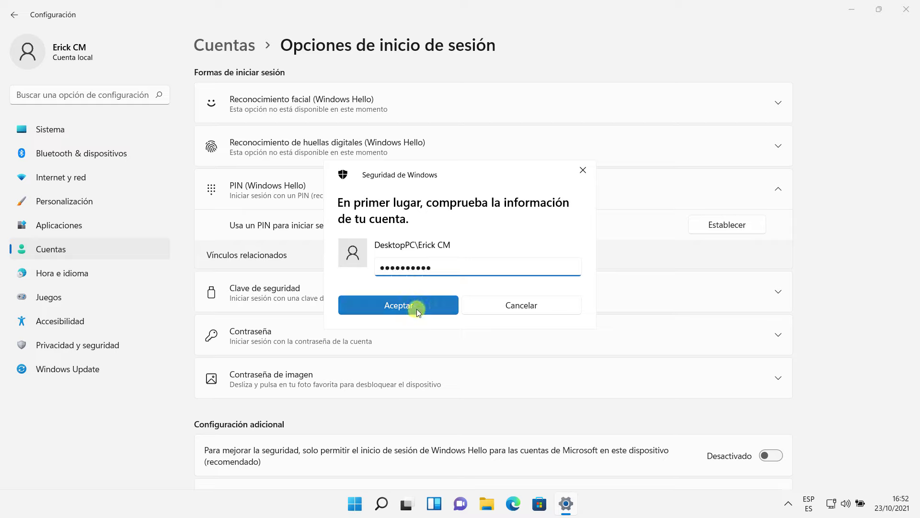
left_click(416, 309)
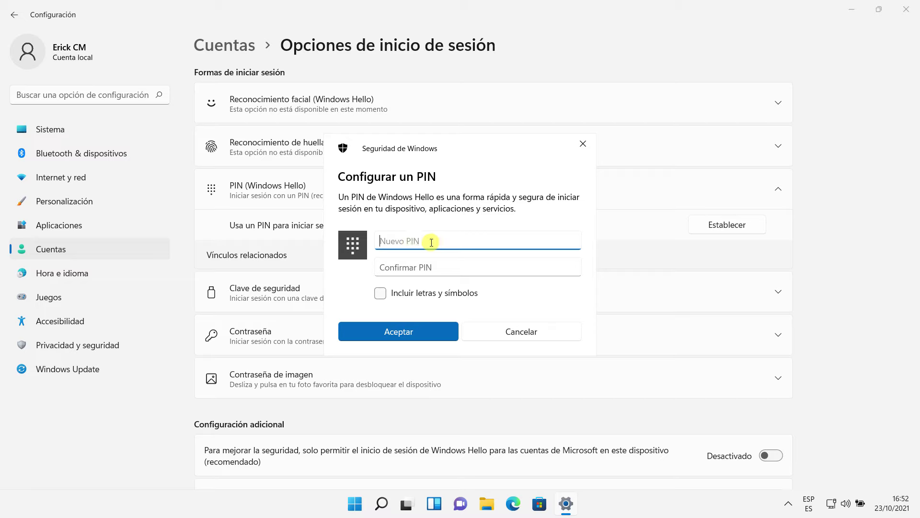
left_click(400, 268)
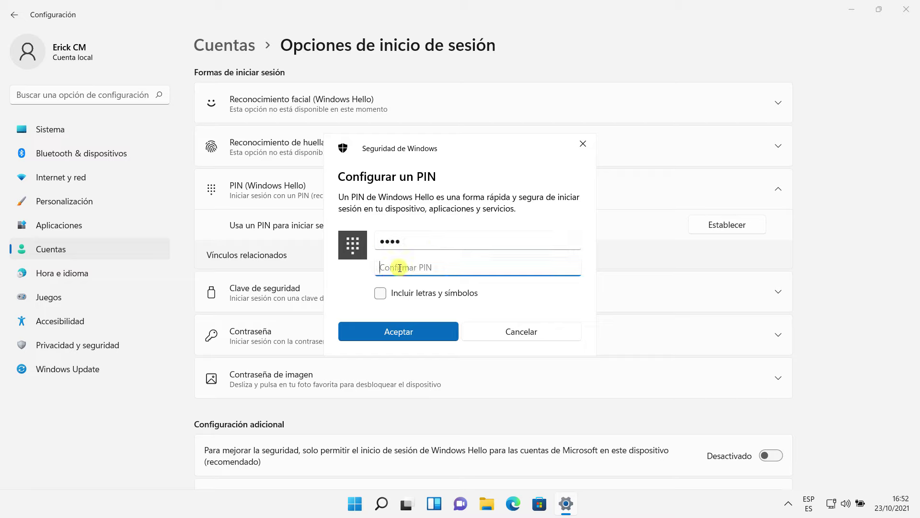
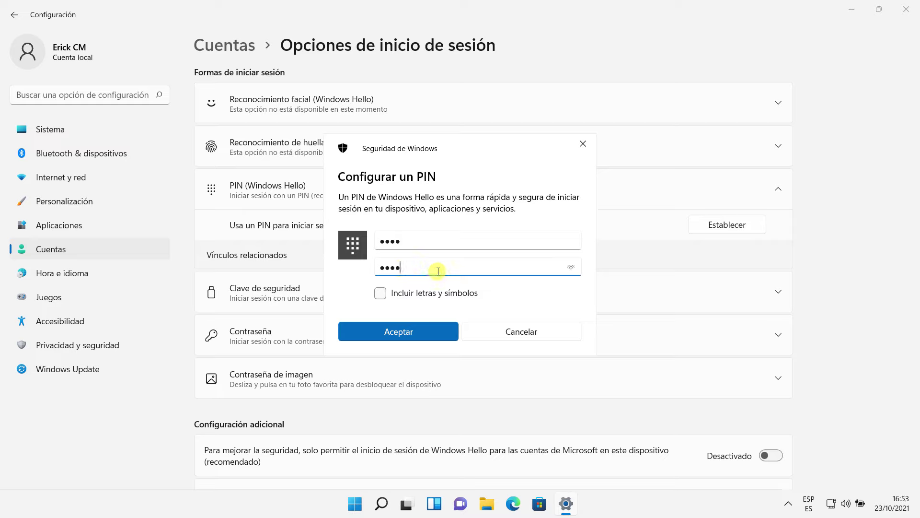
left_click(410, 334)
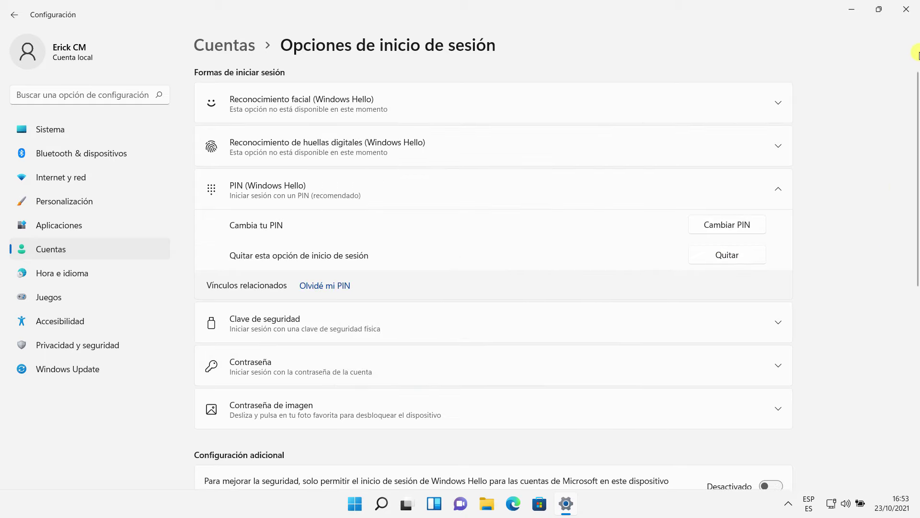
Step: Close Settings and sign out through the Start right-click menu's Cerrar sesión
left_click(913, 17)
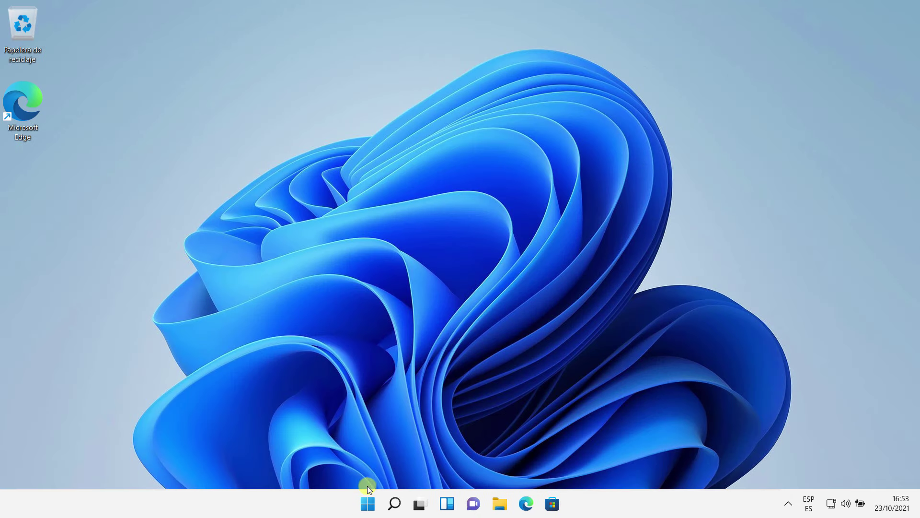
right_click(368, 504)
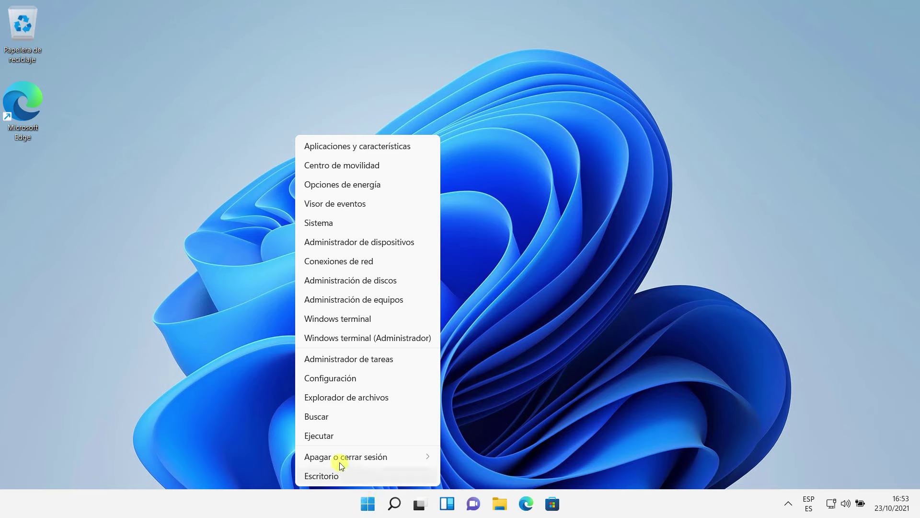
mouse_move(338, 459)
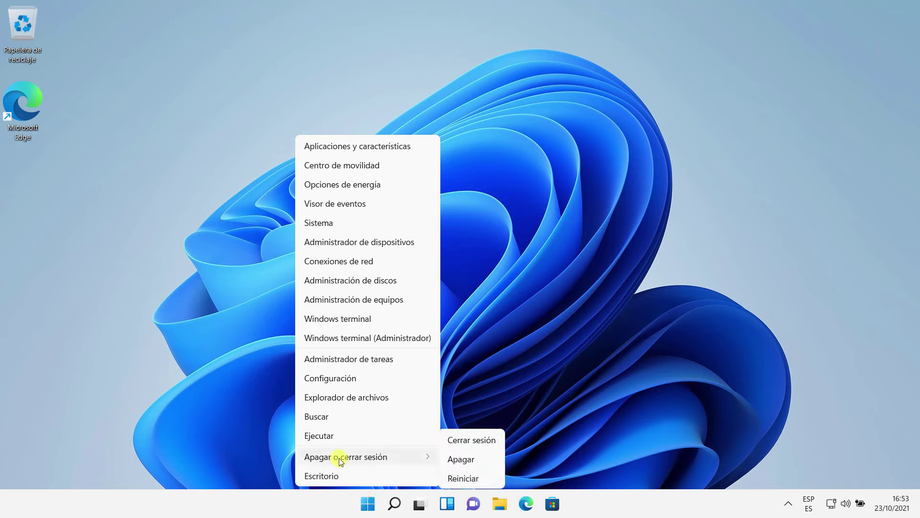
left_click(465, 442)
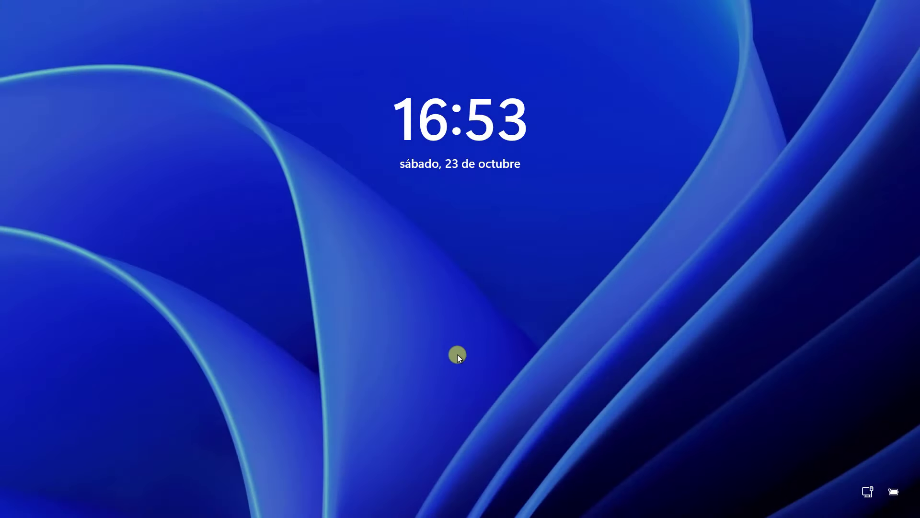
Step: Sign back in at the lock screen using the new PIN
left_click(457, 354)
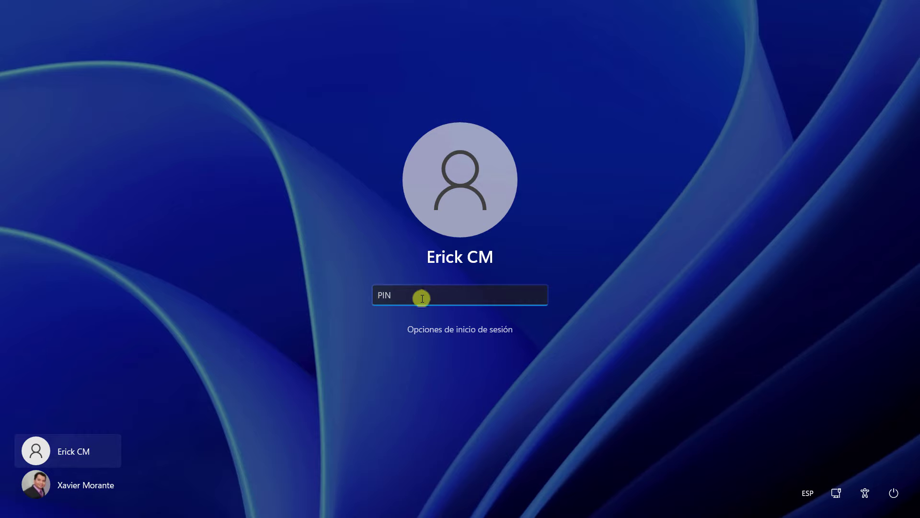
key("Return")
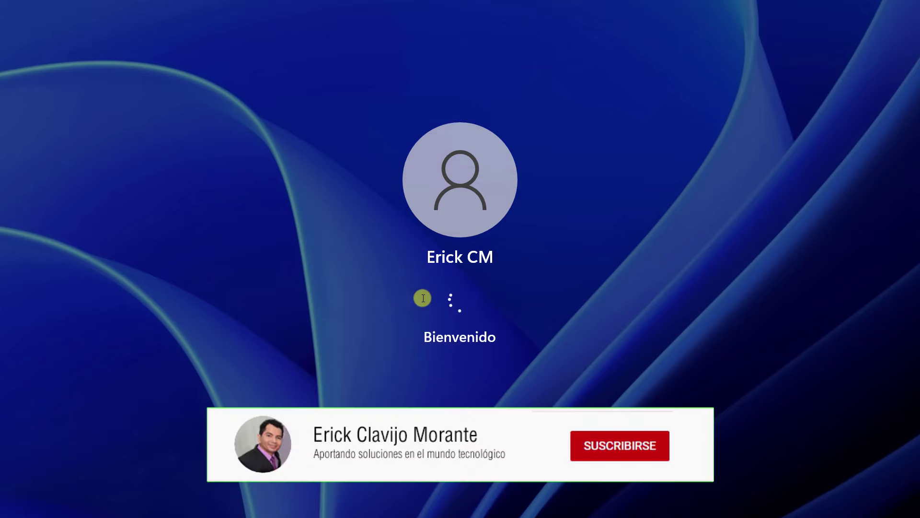